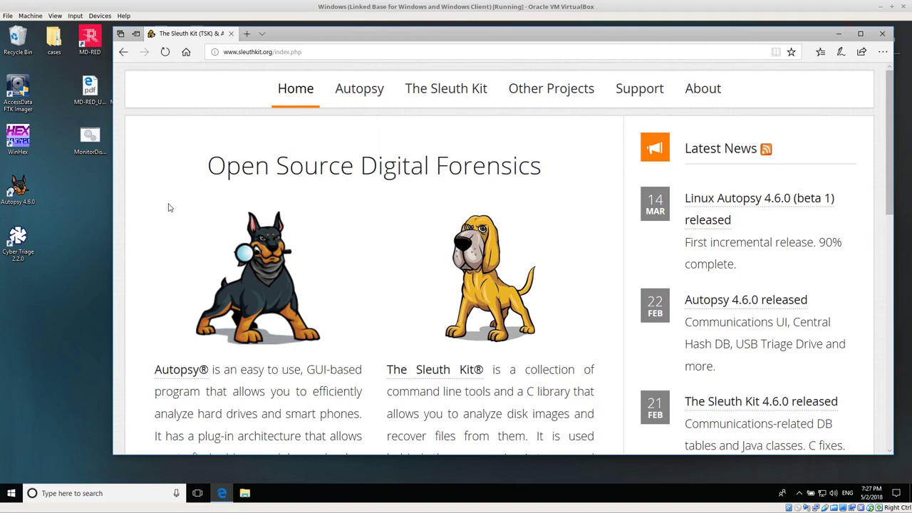
Select the current page address, then scroll the page down and back up.
left_click(326, 54)
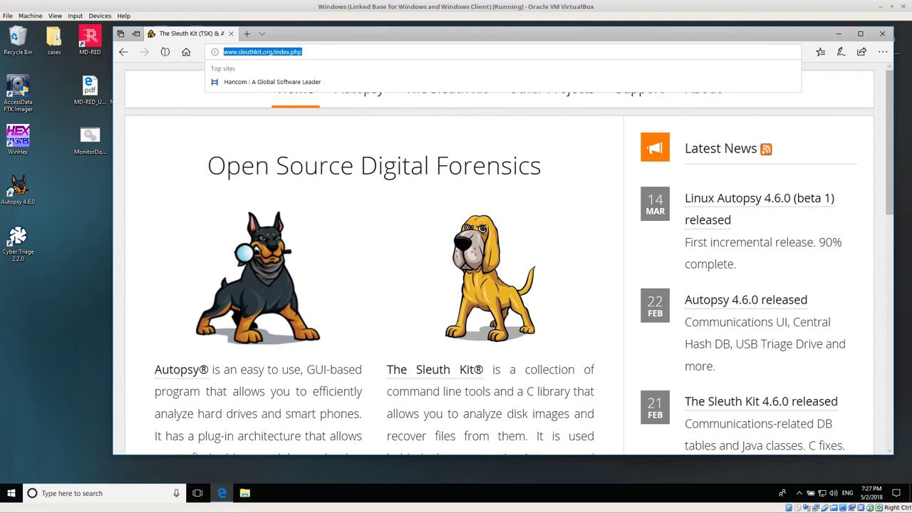
left_click(239, 53)
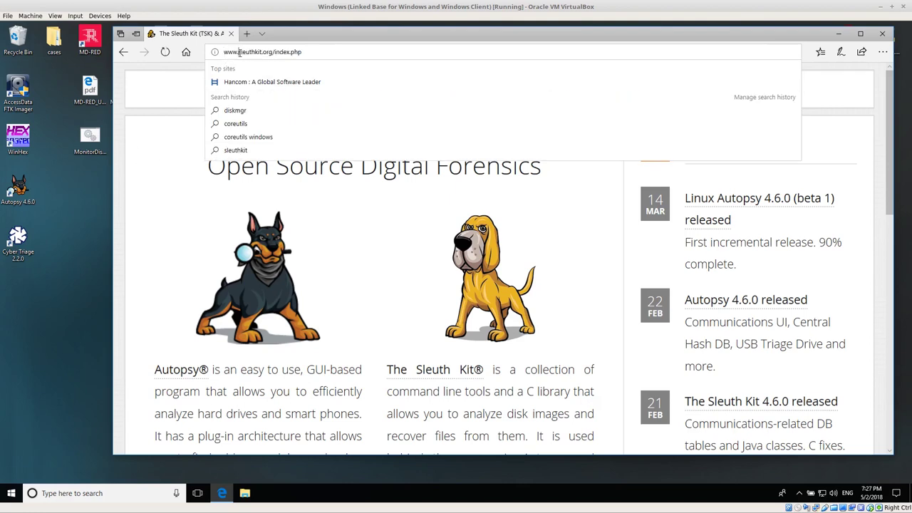
triple_click(263, 52)
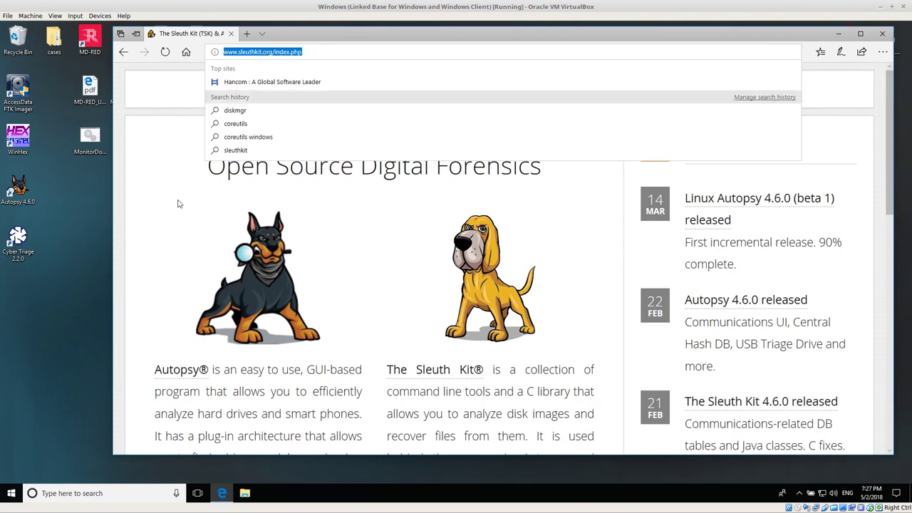
left_click(158, 228)
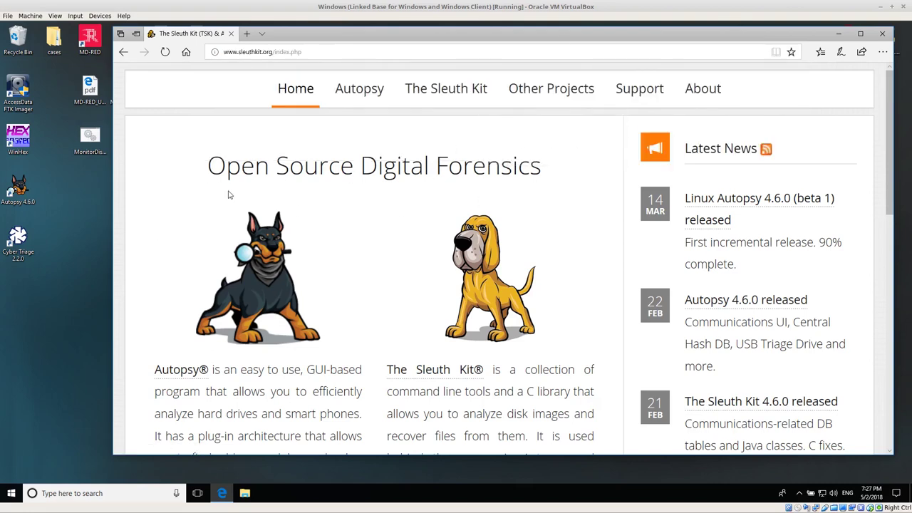
scroll(231, 194, "down", 1)
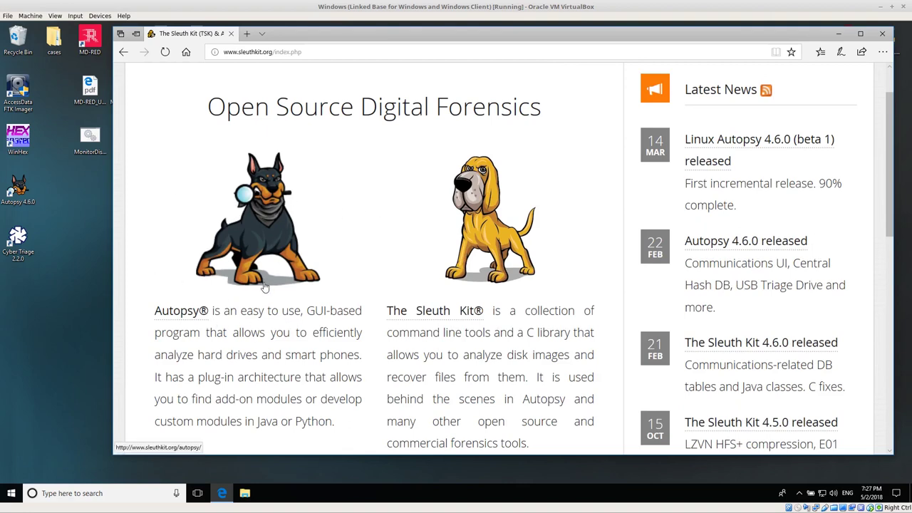
scroll(264, 286, "up", 1)
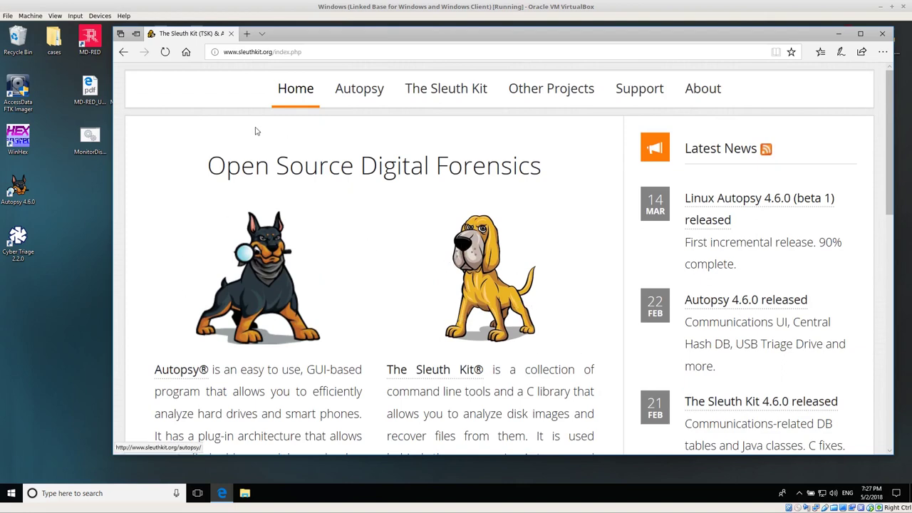
Go from The Sleuth Kit Overview page in the site nav to its Download page.
mouse_move(451, 86)
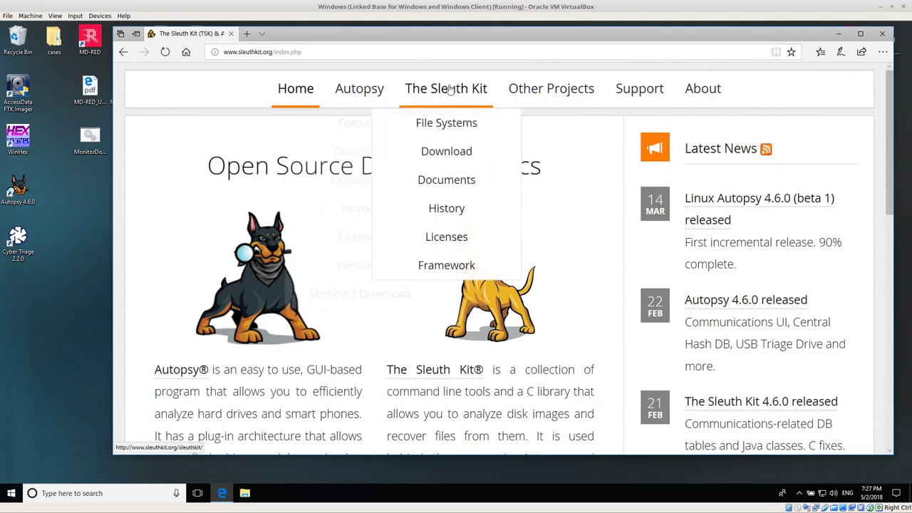
left_click(450, 87)
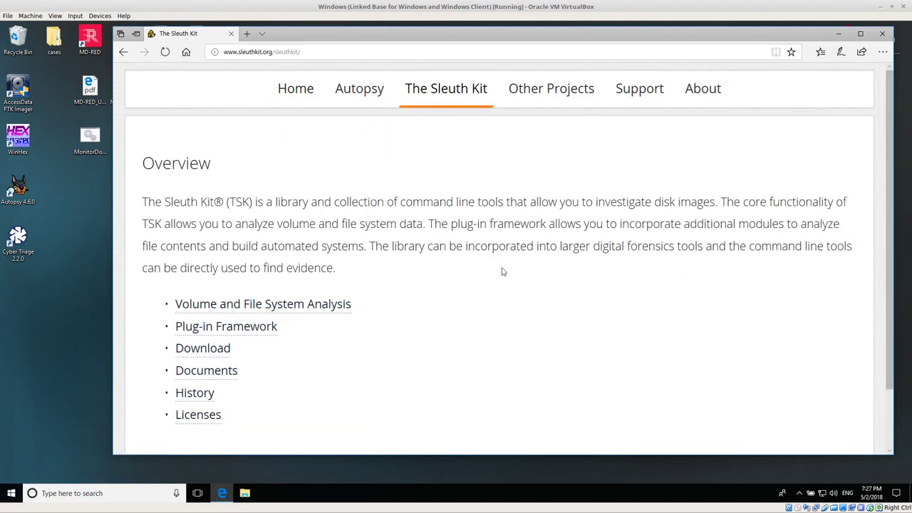
left_click(183, 351)
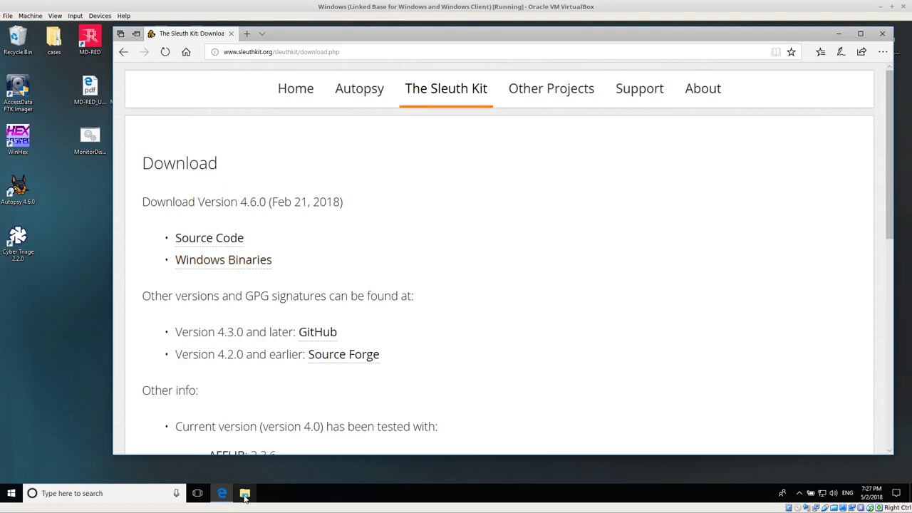
Open sleuthkit-4.6.0-win32.zip from the Downloads folder in File Explorer.
left_click(244, 491)
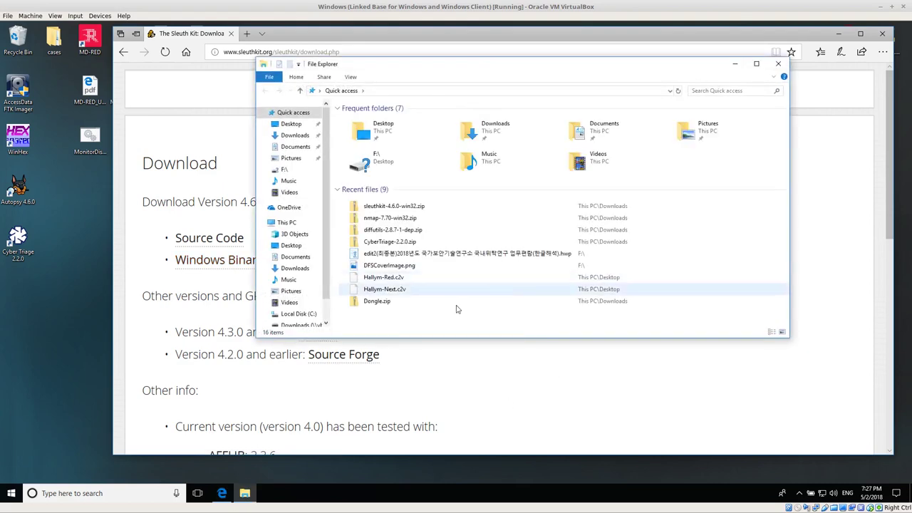
left_click(295, 135)
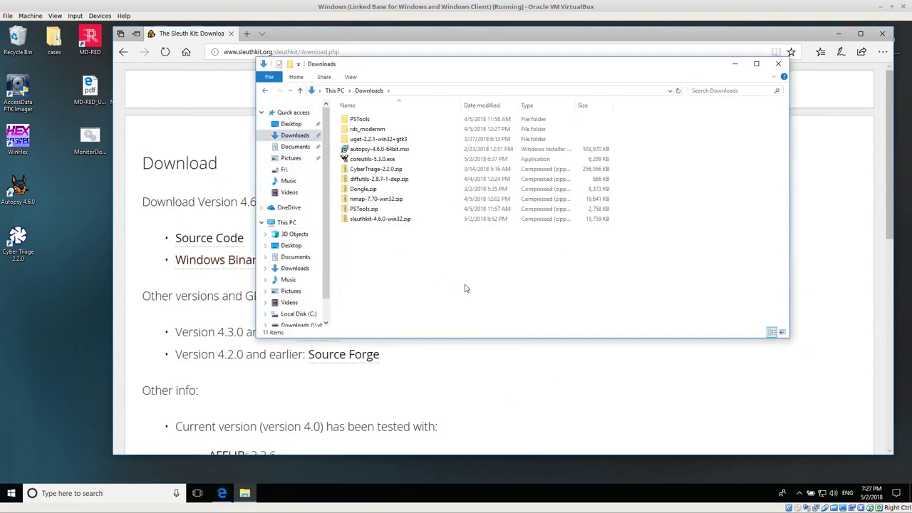
left_click(363, 220)
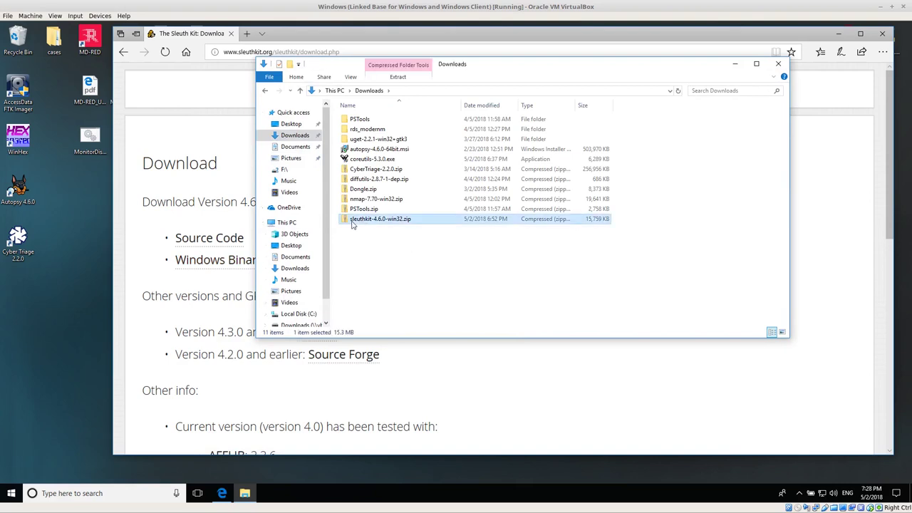
left_click(840, 38)
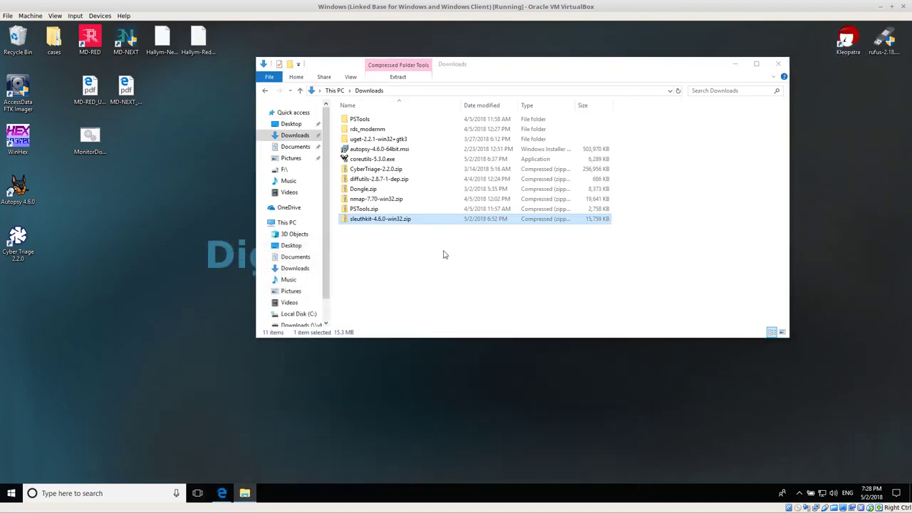
left_click(386, 223)
double_click(387, 223)
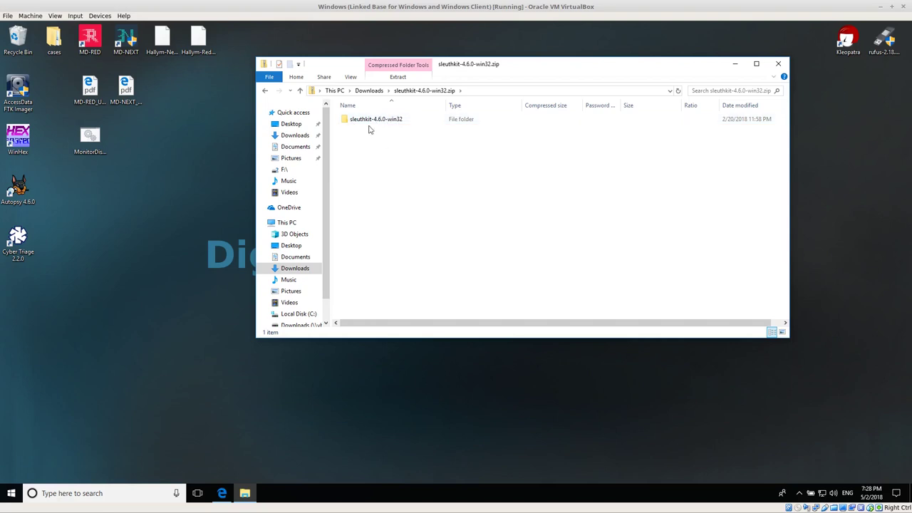
Copy the sleuthkit-4.6.0-win32 folder onto the desktop and position it there.
left_click_drag(365, 120, 198, 354)
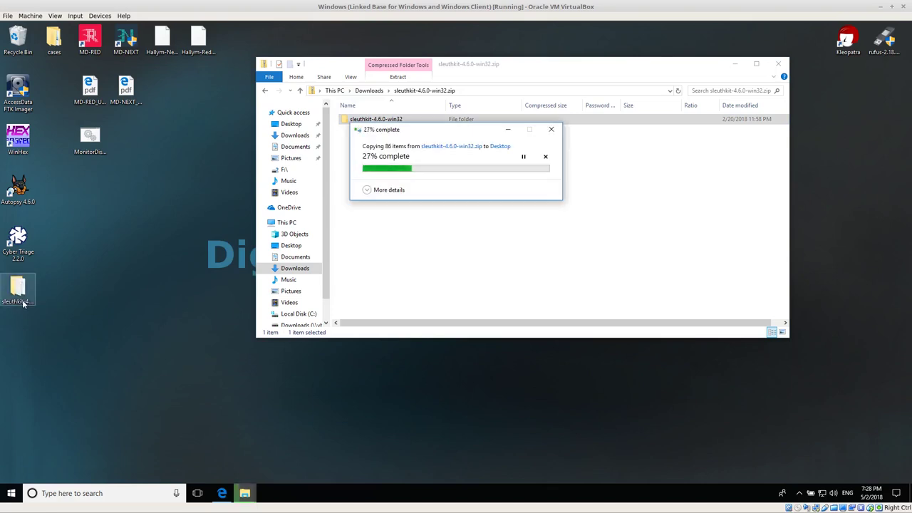
left_click_drag(24, 303, 78, 309)
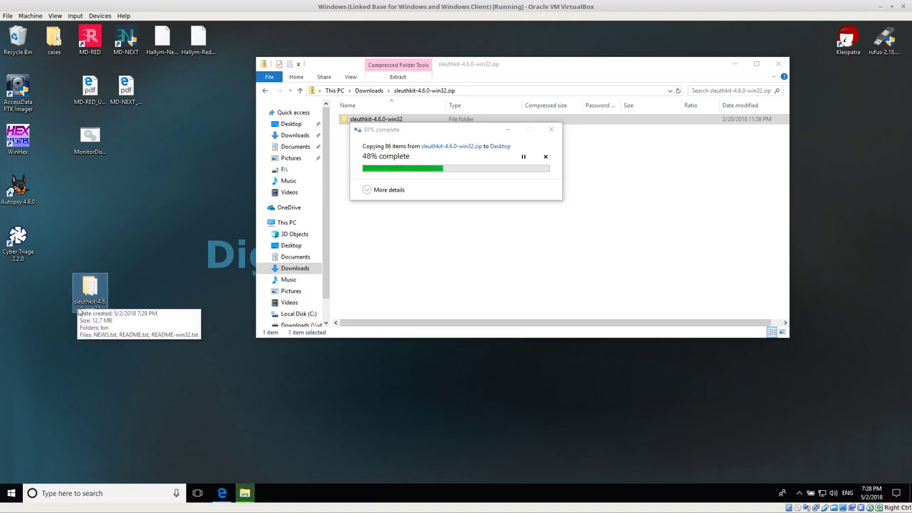
left_click_drag(78, 312, 99, 305)
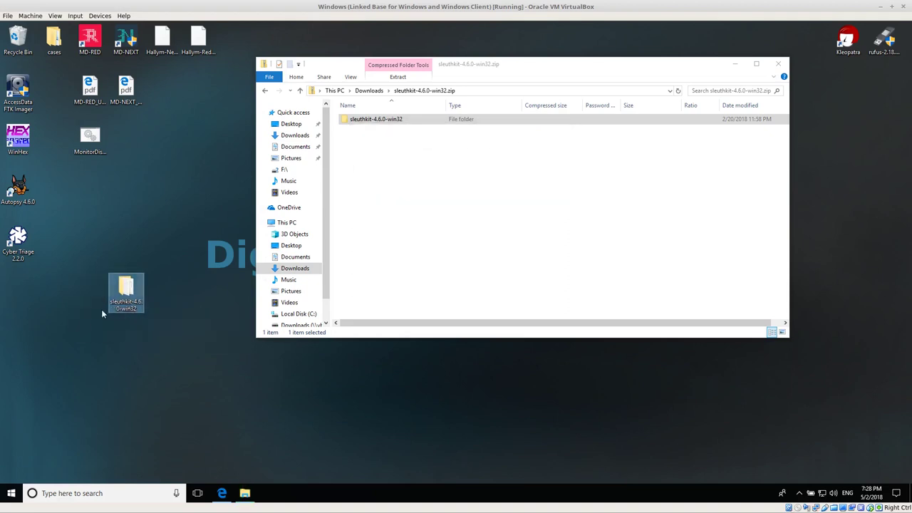
Rename the desktop folder to sleuthkit-4.6.0 by removing the -win32 suffix.
mouse_move(130, 309)
right_click(127, 306)
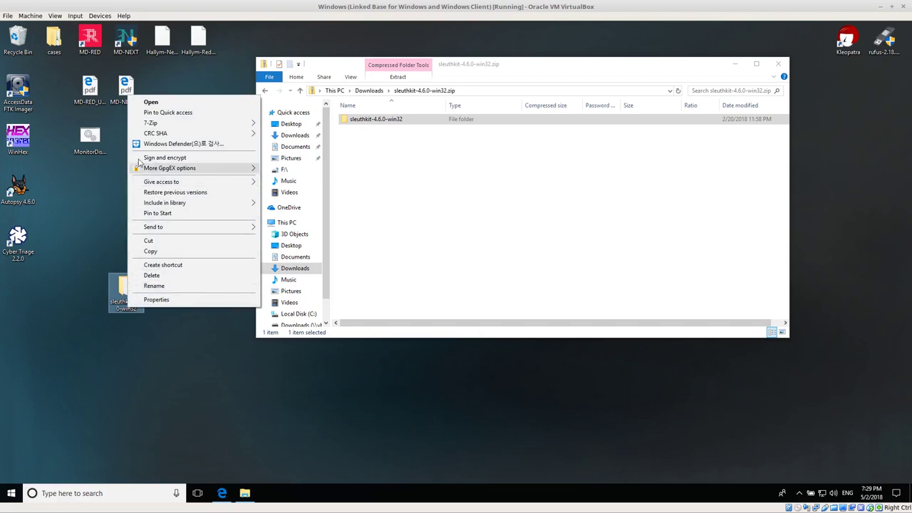
left_click(154, 286)
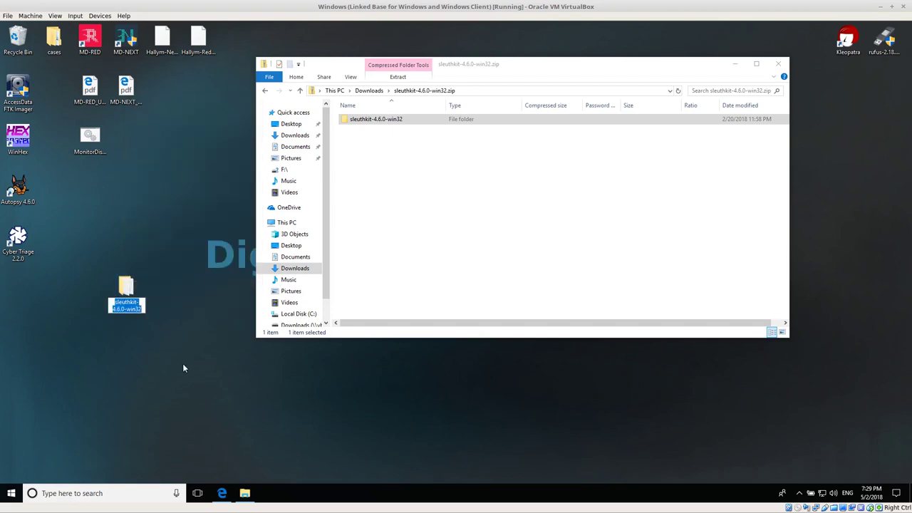
key("End")
key("BackSpace")
key("BackSpace")
key("BackSpace")
key("BackSpace")
key("BackSpace")
key("BackSpace")
key("Return")
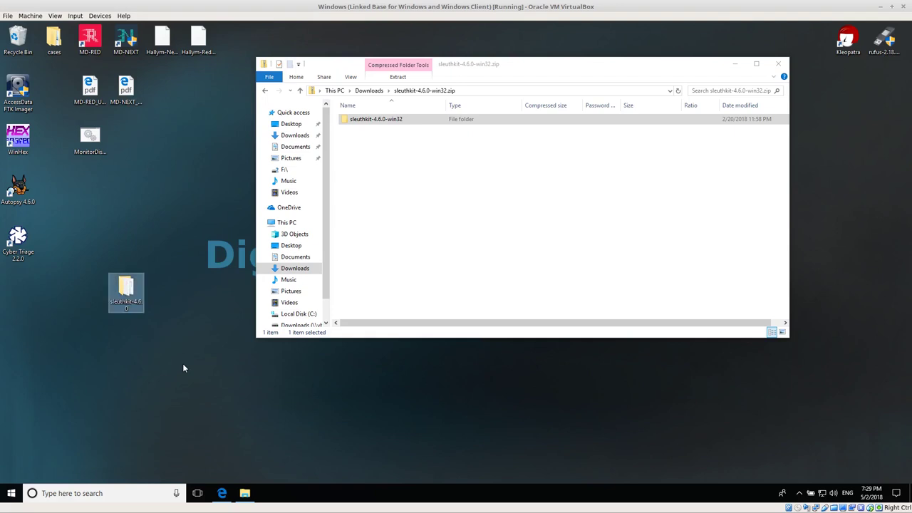
left_click(182, 363)
Move sleuthkit-4.6.0 into C:\Program Files (x86), granting administrator permission.
left_click(457, 214)
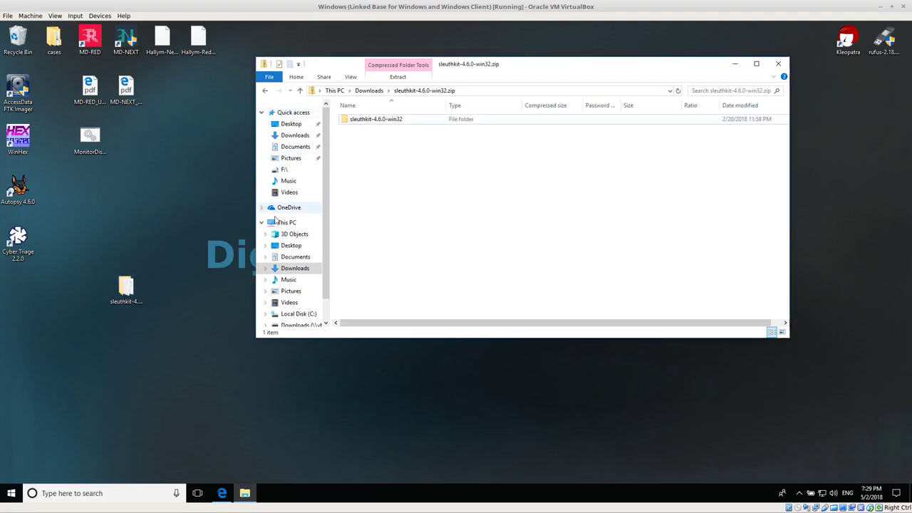
scroll(292, 214, "down", 1)
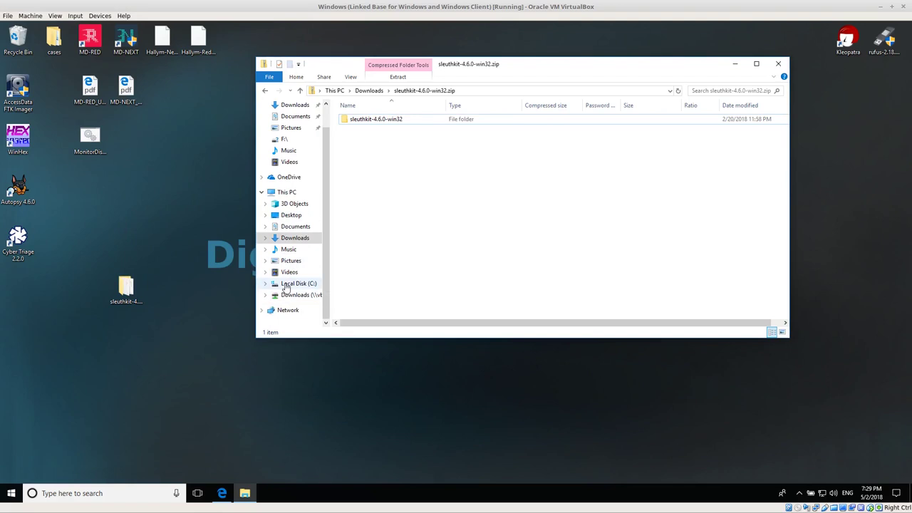
left_click(286, 285)
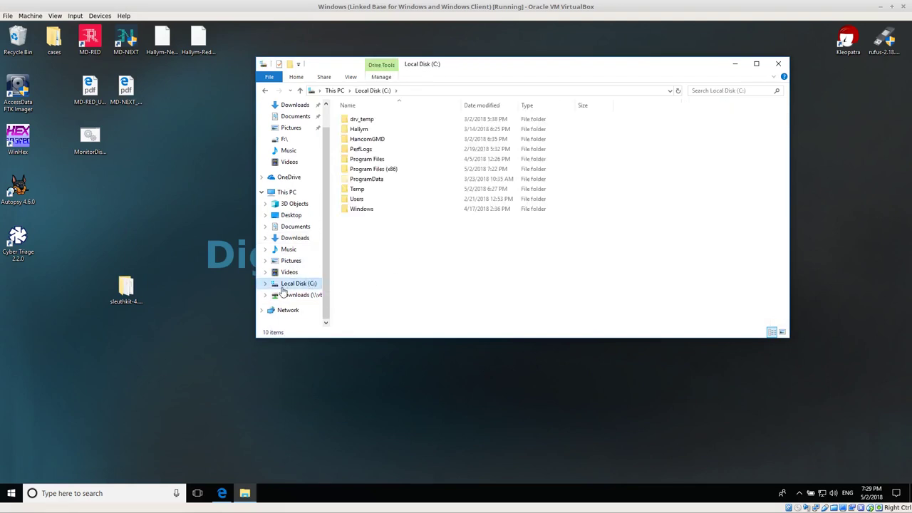
double_click(364, 171)
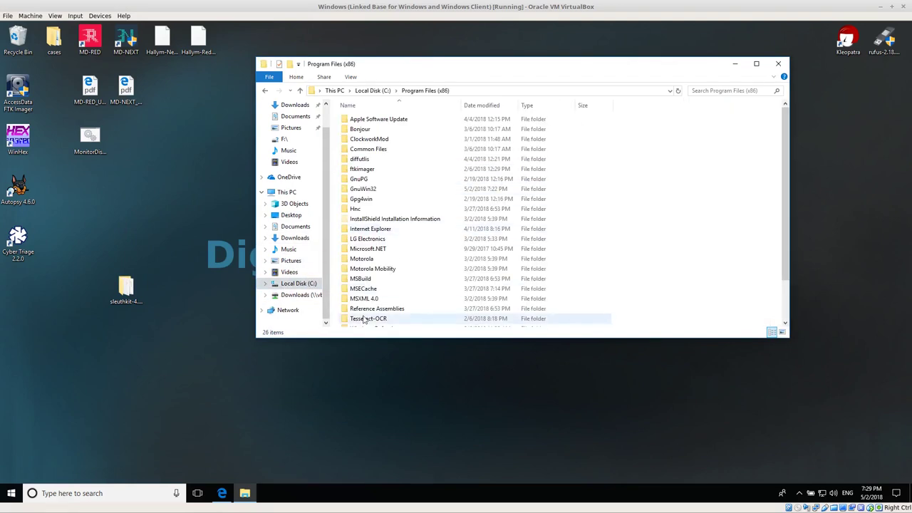
scroll(463, 302, "down", 2)
left_click_drag(131, 300, 427, 337)
left_click(424, 193)
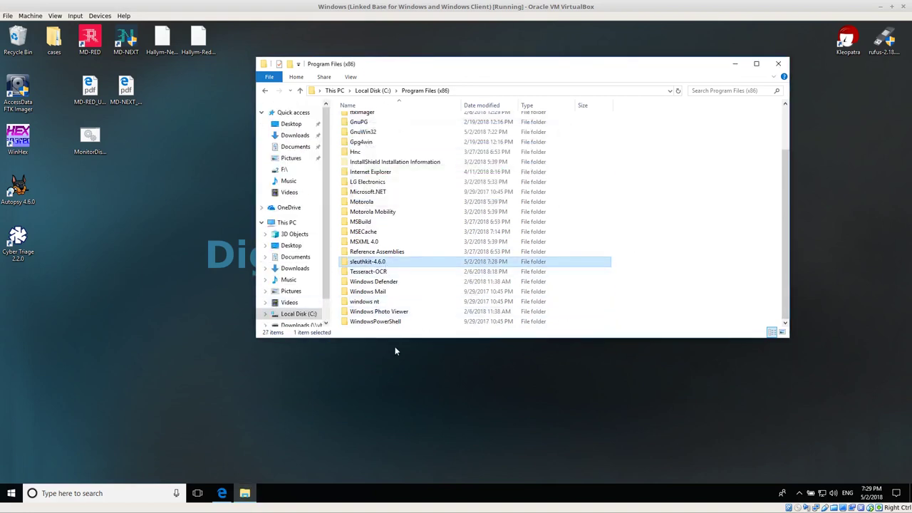
mouse_move(363, 265)
Open sleuthkit-4.6.0\bin and browse its tools, selecting fls.exe and ffind.exe.
double_click(363, 263)
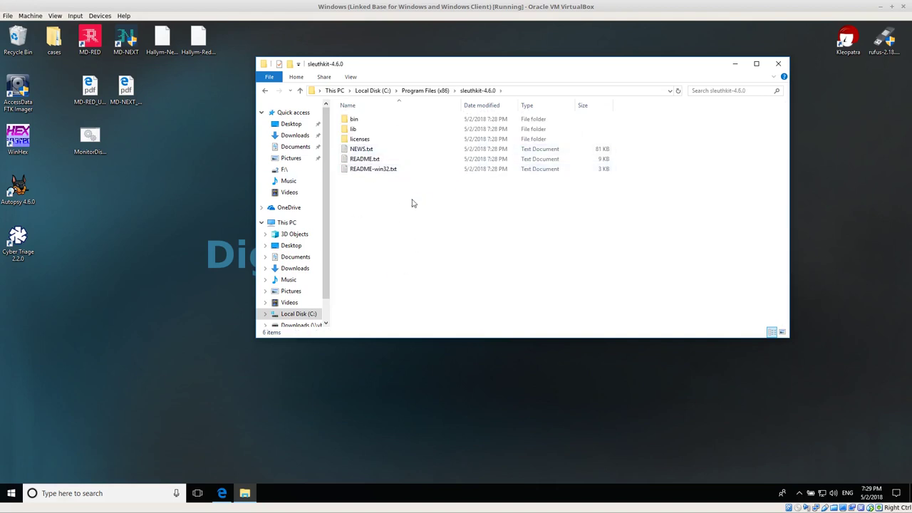
left_click_drag(341, 181, 645, 320)
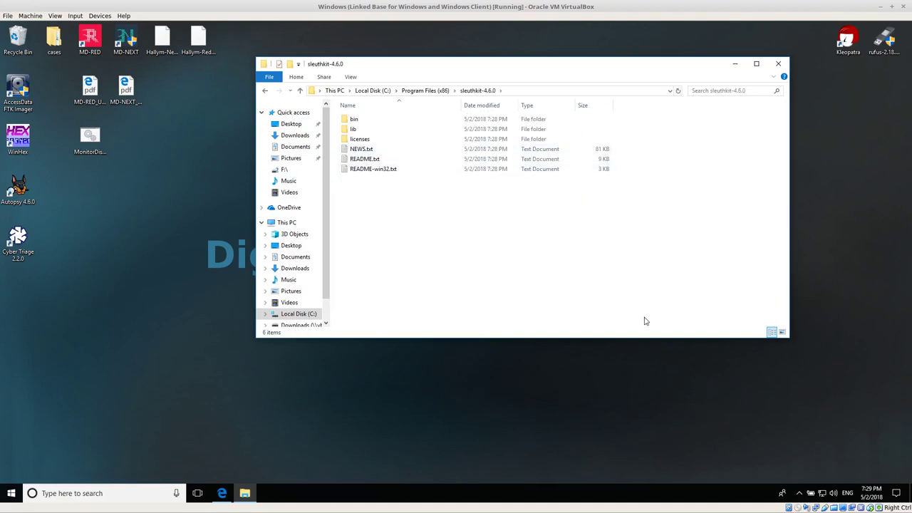
double_click(355, 120)
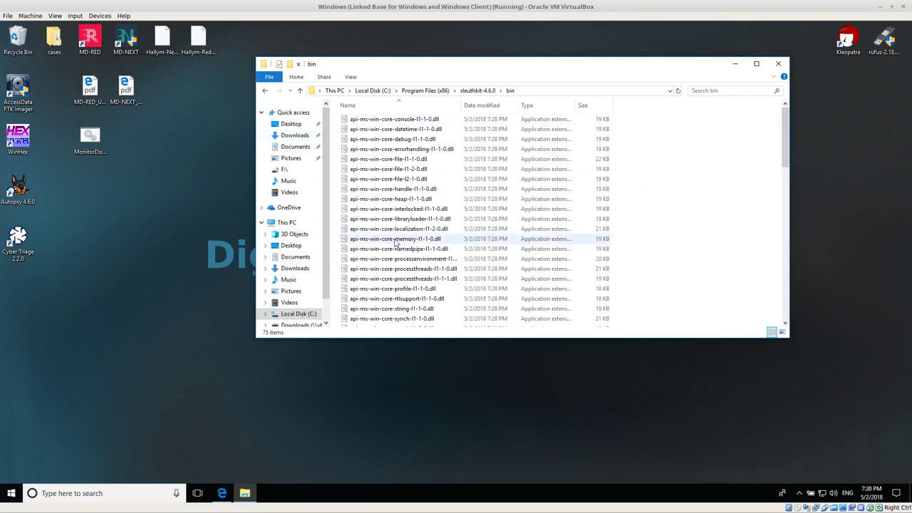
scroll(417, 213, "down", 10)
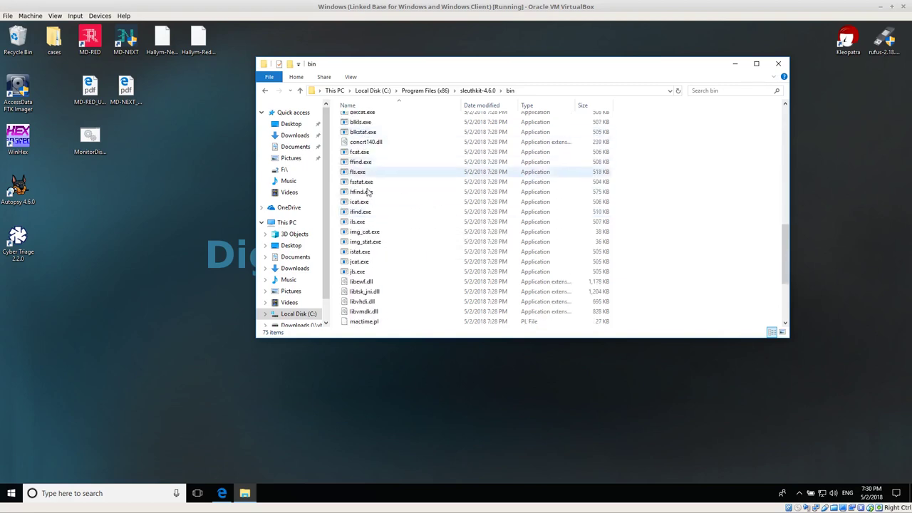
scroll(392, 178, "down", 1)
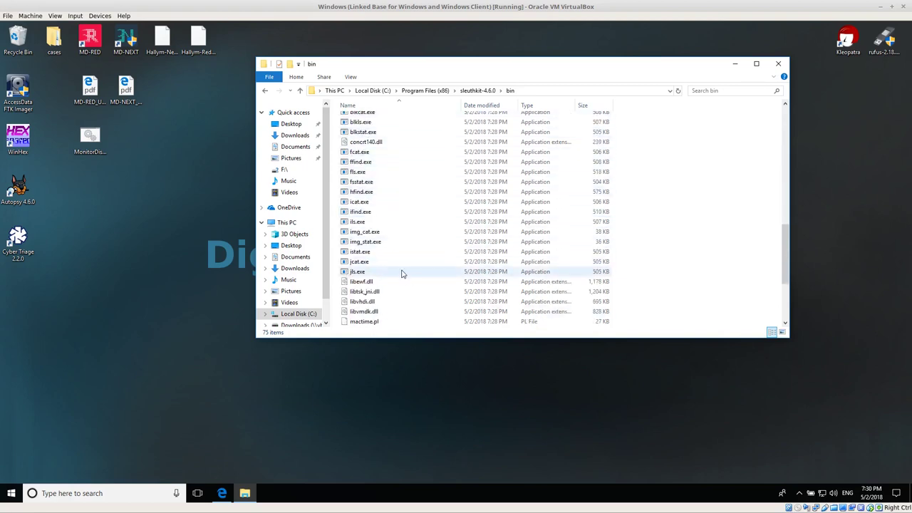
left_click(369, 193)
left_click(371, 173)
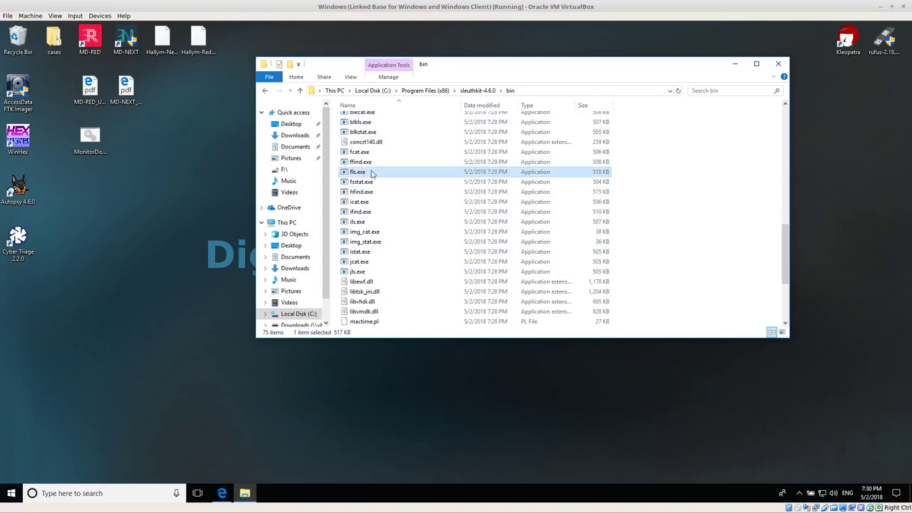
left_click(377, 162)
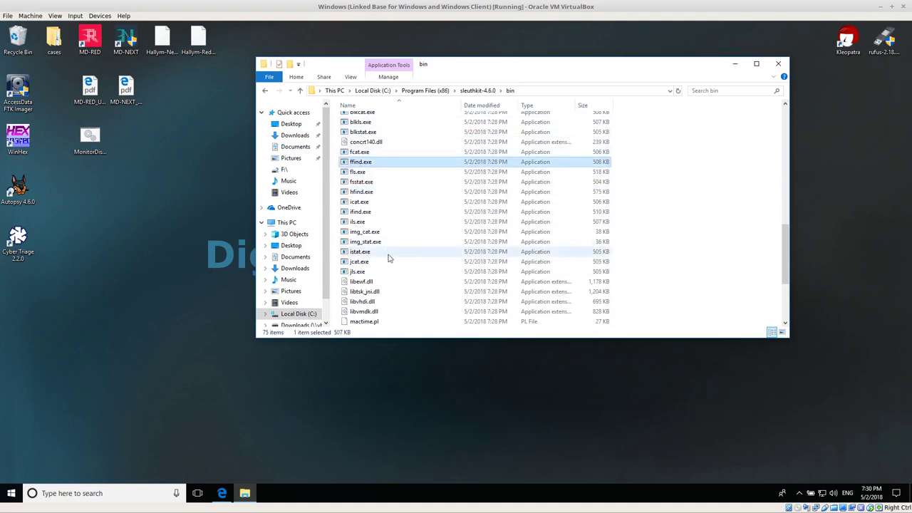
scroll(392, 203, "up", 7)
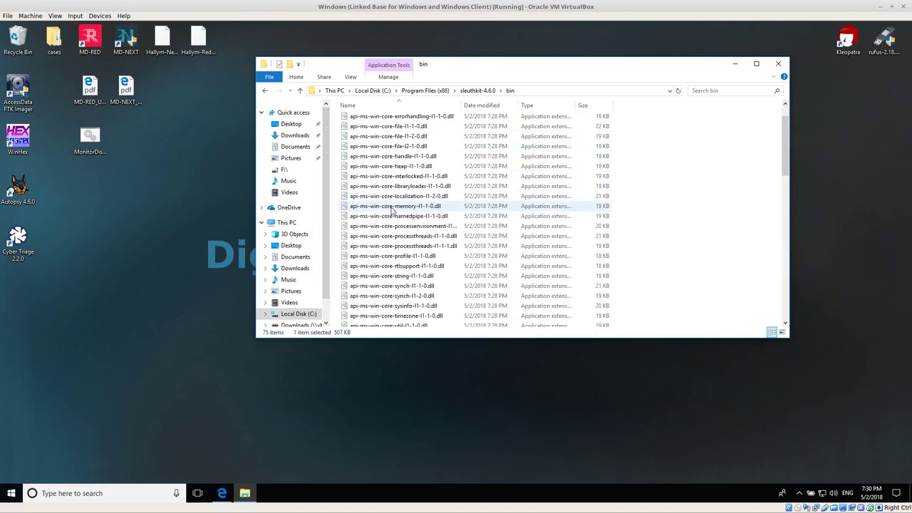
scroll(391, 209, "up", 2)
Select the bin folder's full path in the address bar.
left_click(554, 91)
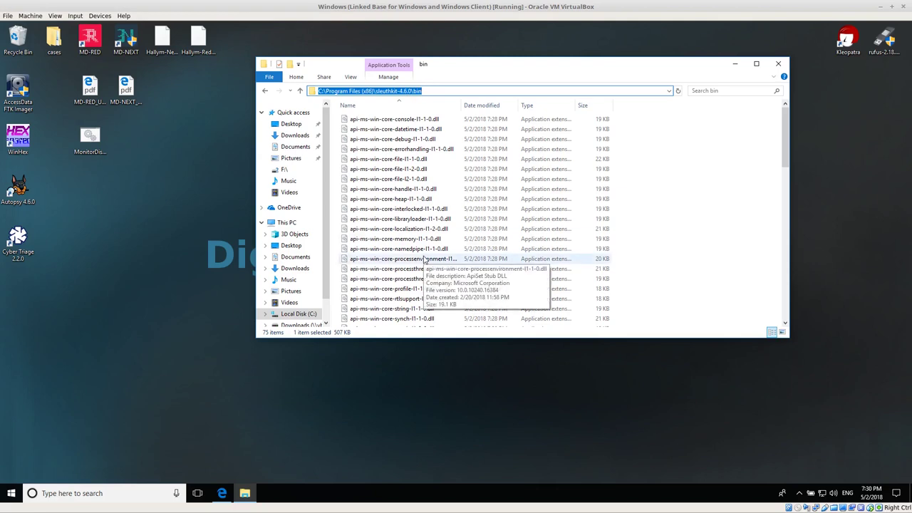
left_click(160, 316)
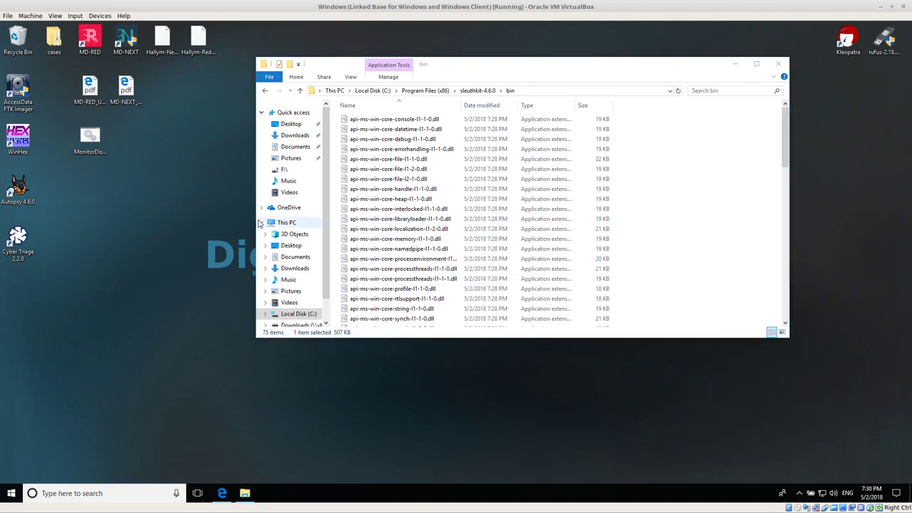
scroll(514, 189, "down", 5)
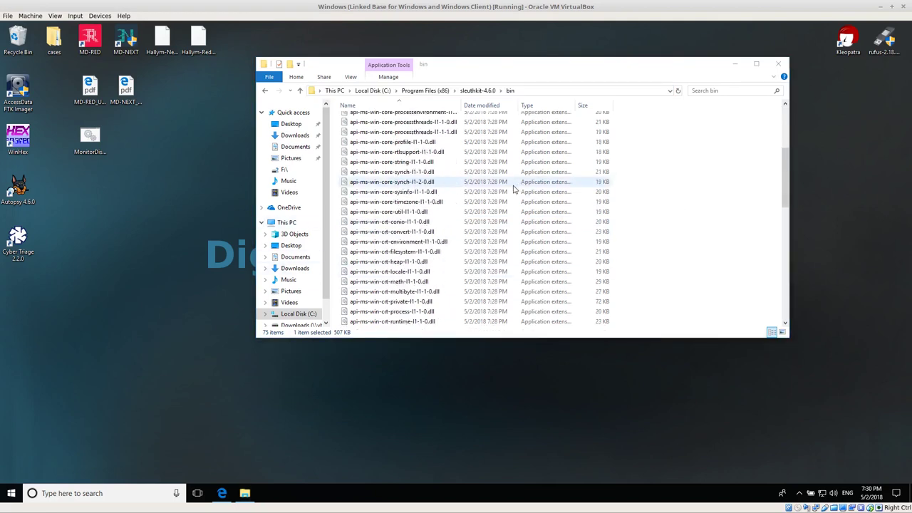
scroll(515, 188, "down", 8)
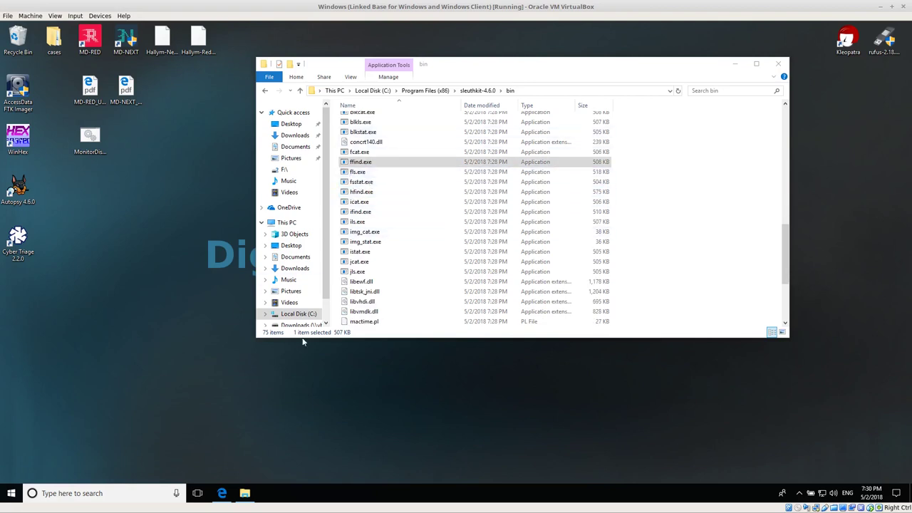
Launch Command Prompt via a cmd search and run fls -V, getting a 'not recognized' error.
left_click(116, 497)
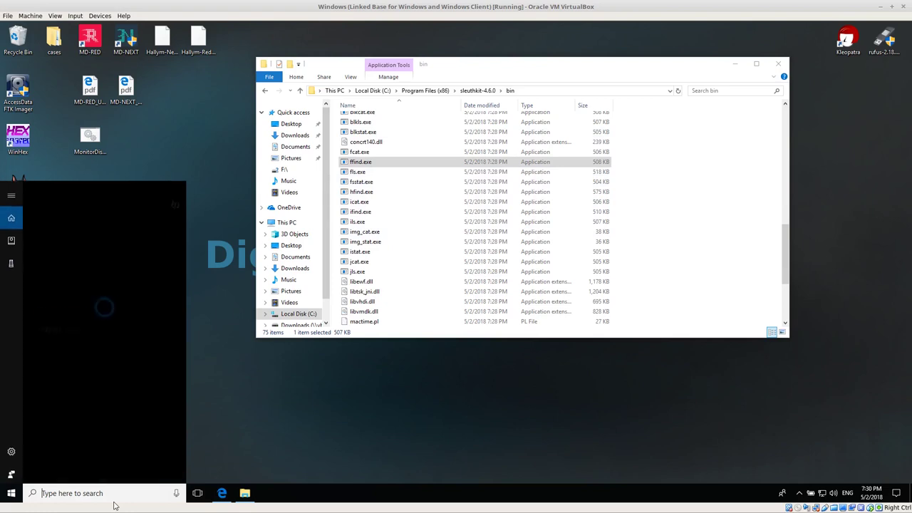
type("cmd")
key("Return")
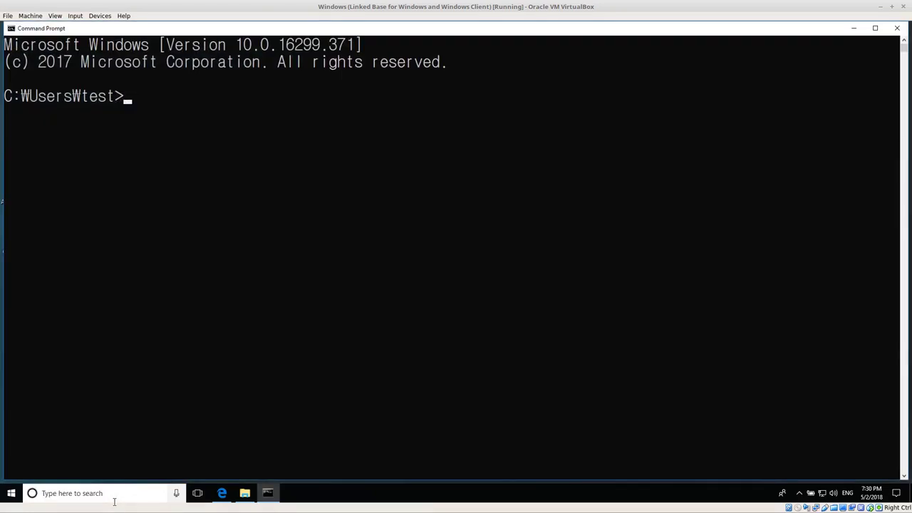
type("fls -V")
key("Return")
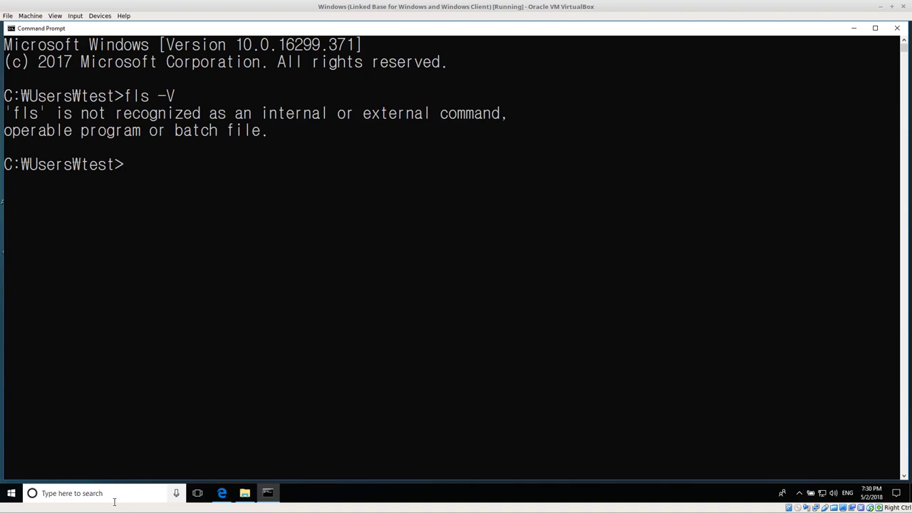
left_click(244, 493)
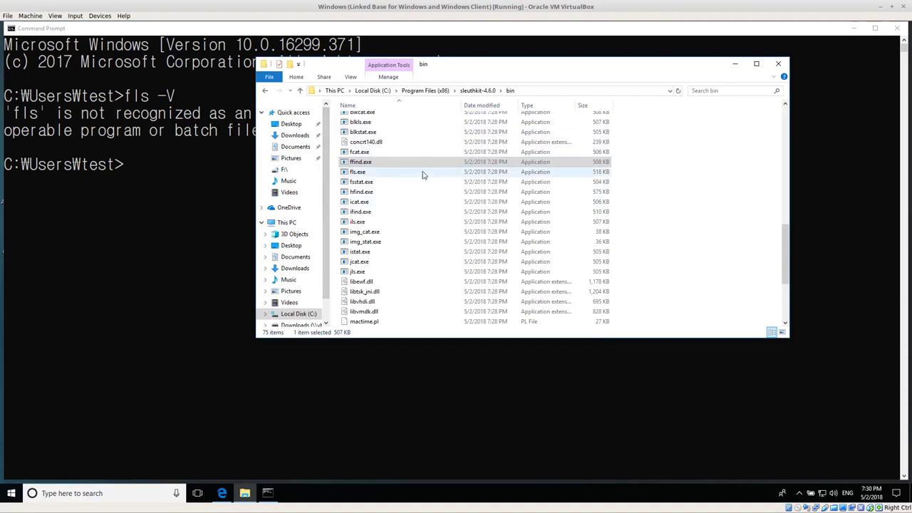
left_click(143, 330)
Exit Command Prompt, then reach Environment Variables via a 'path' search and System Properties.
type("exit")
key("Return")
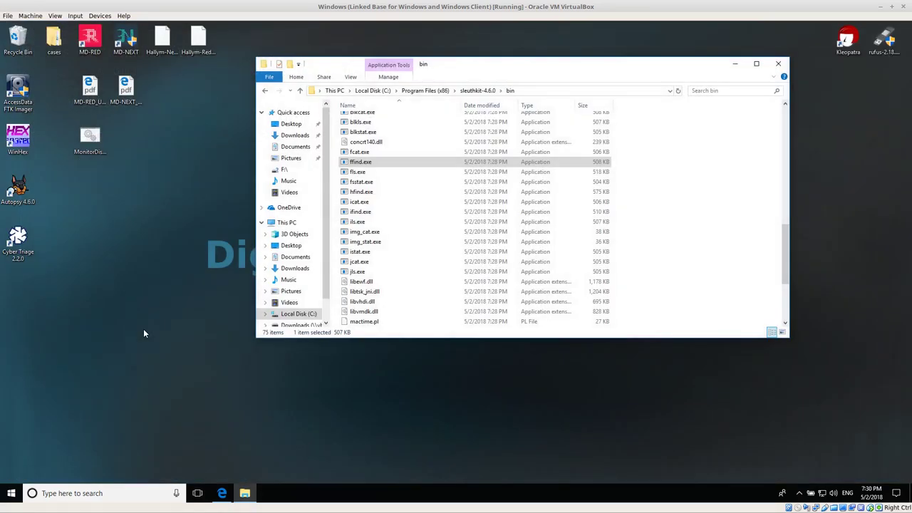
left_click(114, 490)
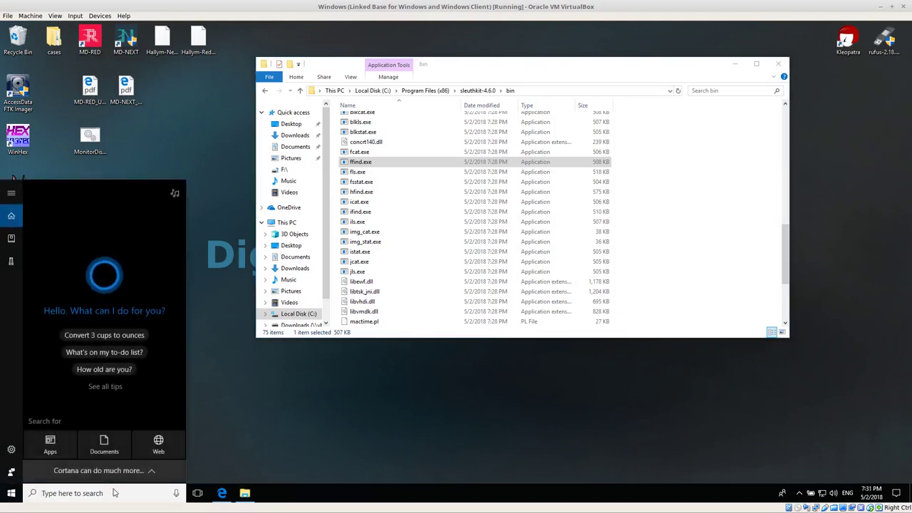
type("pa")
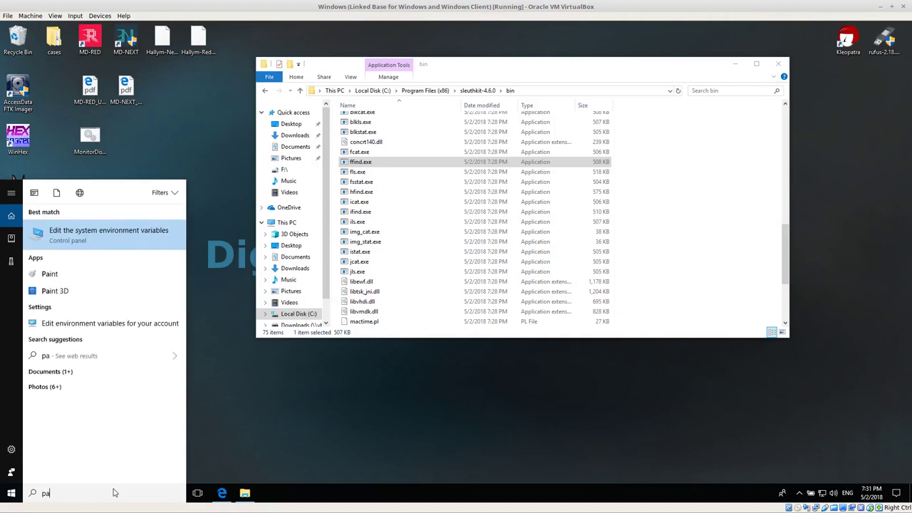
type("th")
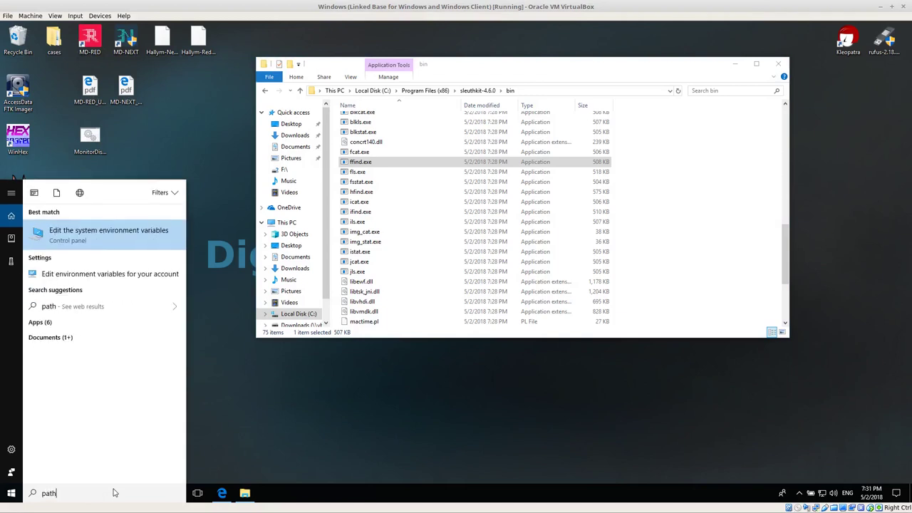
left_click(115, 236)
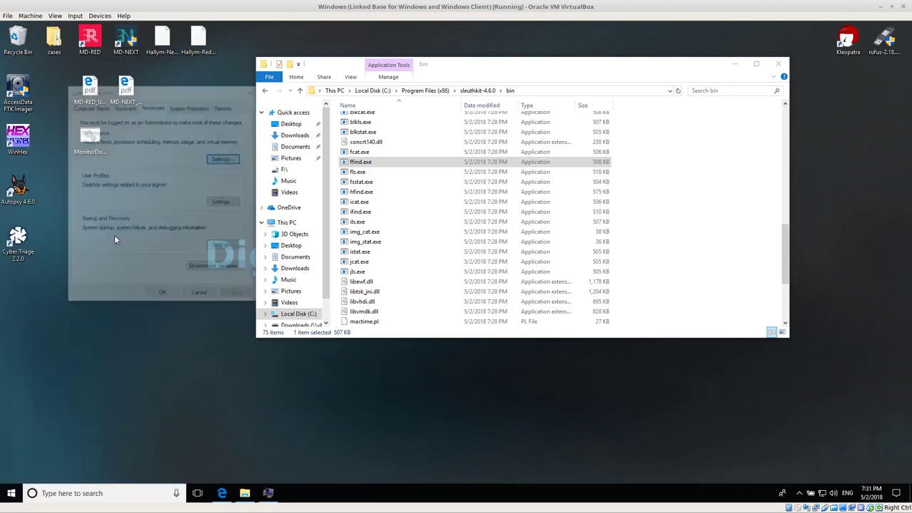
left_click_drag(129, 93, 127, 187)
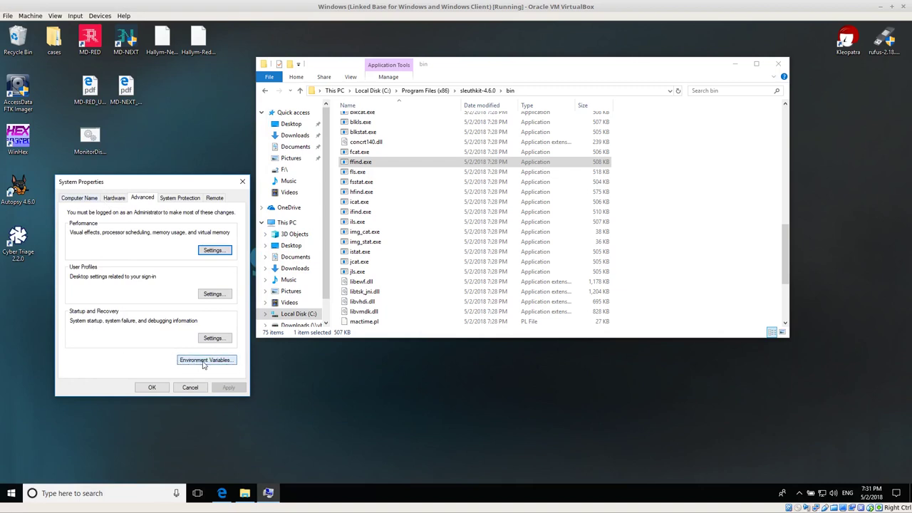
left_click(203, 362)
left_click_drag(509, 121, 242, 176)
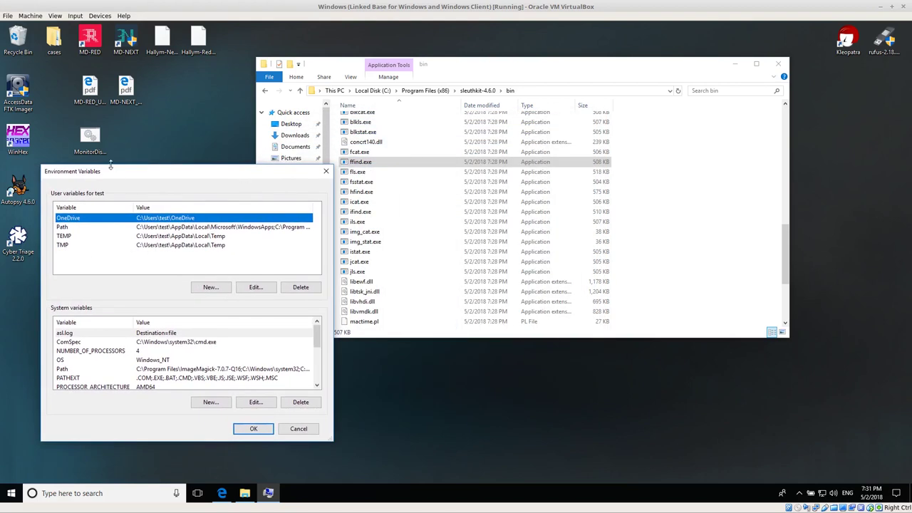
Add C:\Program Files (x86)\sleuthkit-4.6.0\bin as a new user Path entry and confirm all dialogs.
left_click(82, 228)
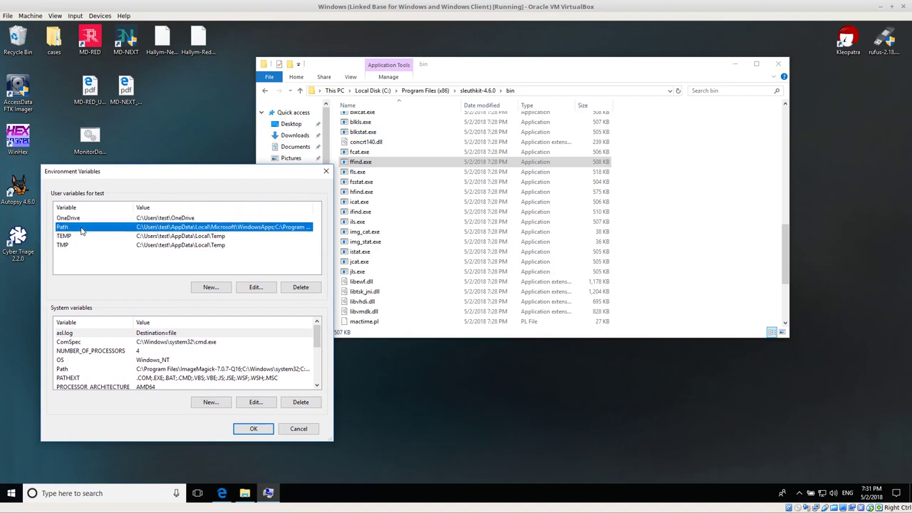
double_click(82, 229)
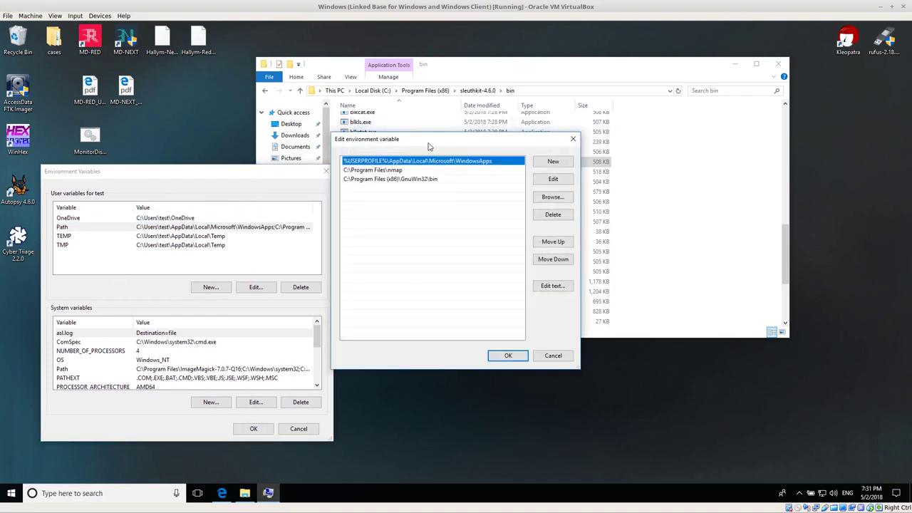
left_click_drag(391, 153, 134, 202)
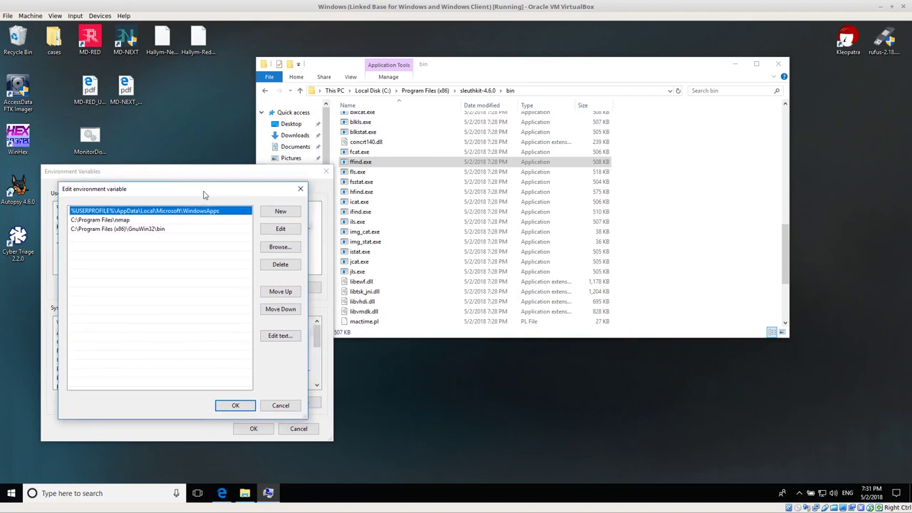
left_click(281, 211)
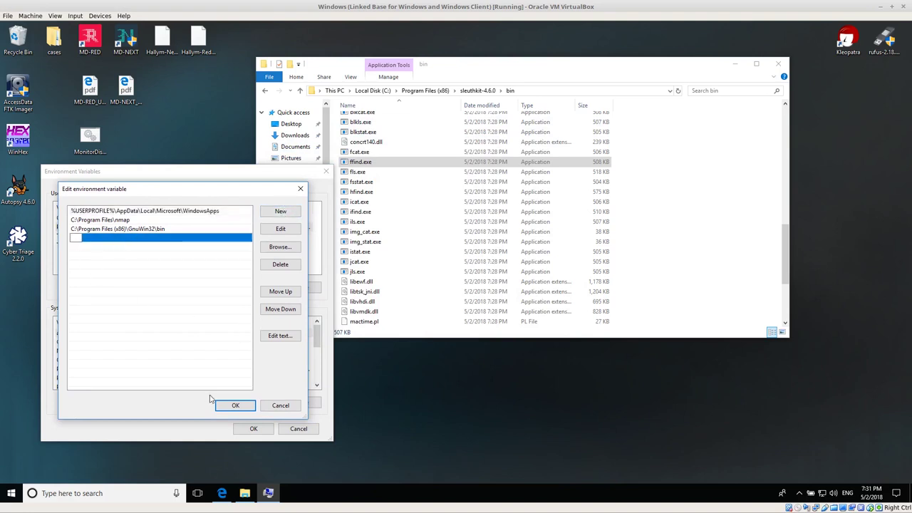
type("C:\\Program Files (x86)\\sleuthkit-4.6.0\\bin")
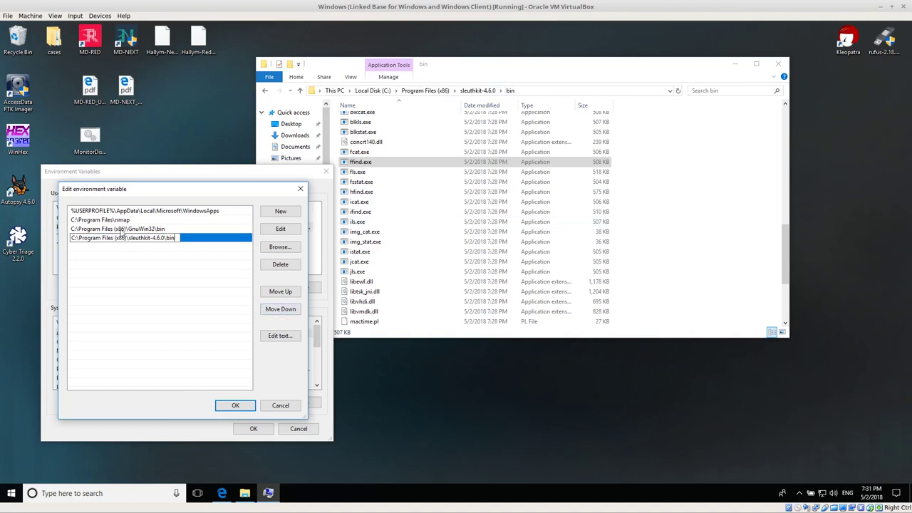
left_click(235, 406)
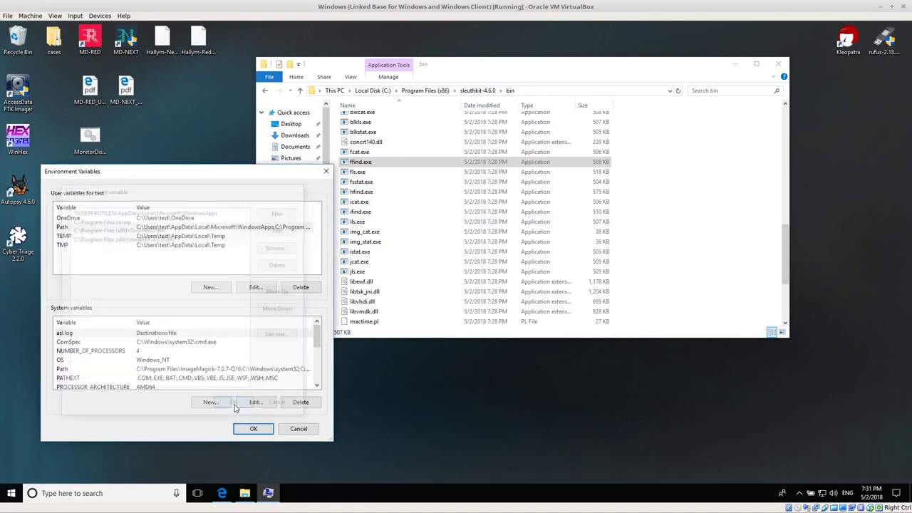
left_click(237, 428)
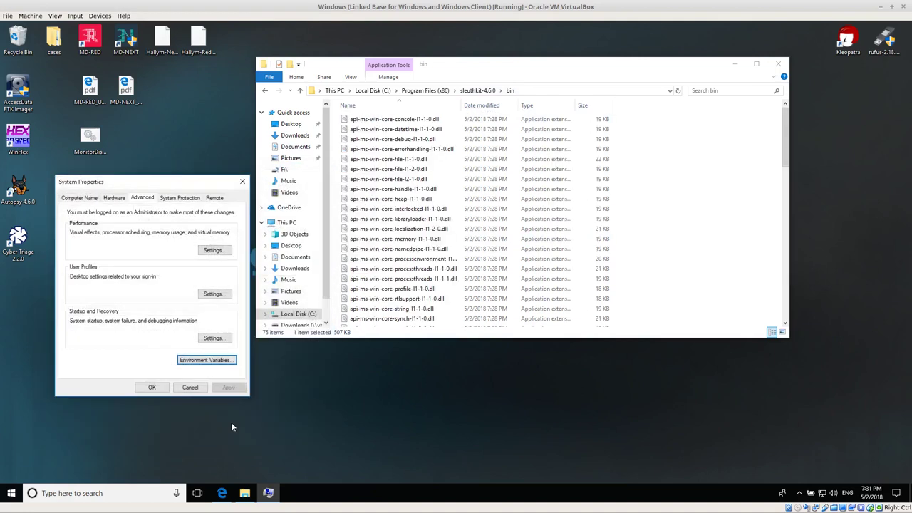
left_click(161, 389)
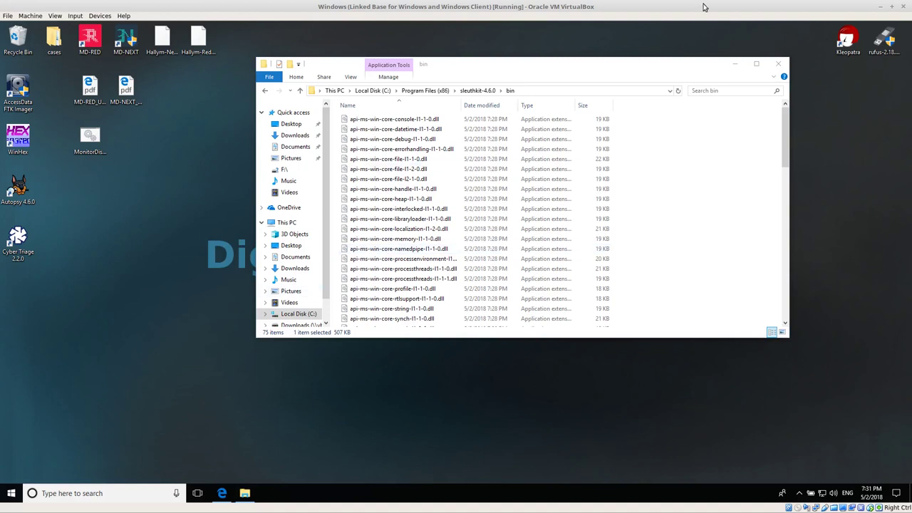
Launch Command Prompt and run fls -V, which reports The Sleuth Kit ver 4.6.0.
left_click(139, 492)
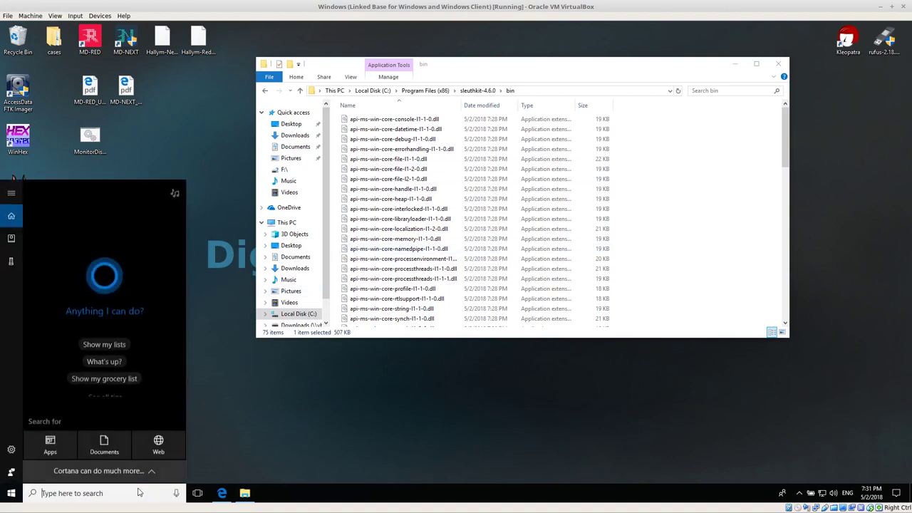
type("cmd")
key("Return")
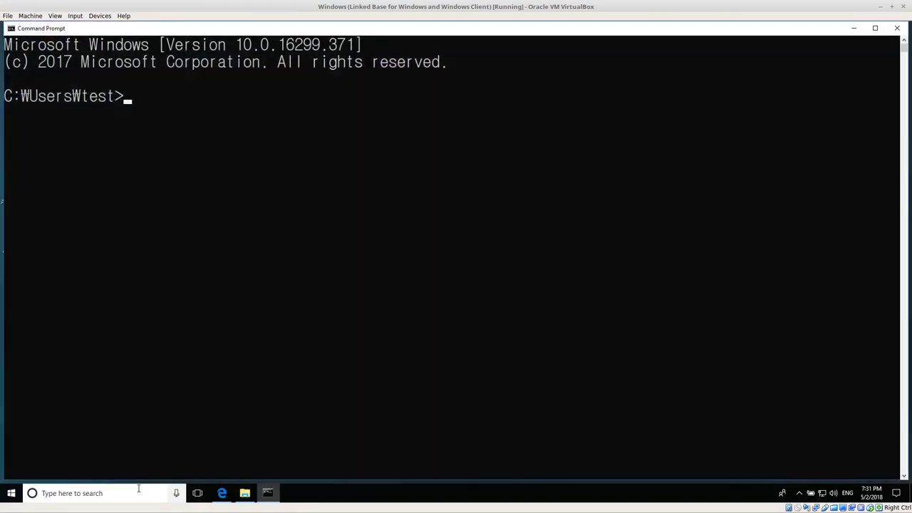
type("fls -V")
key("Return")
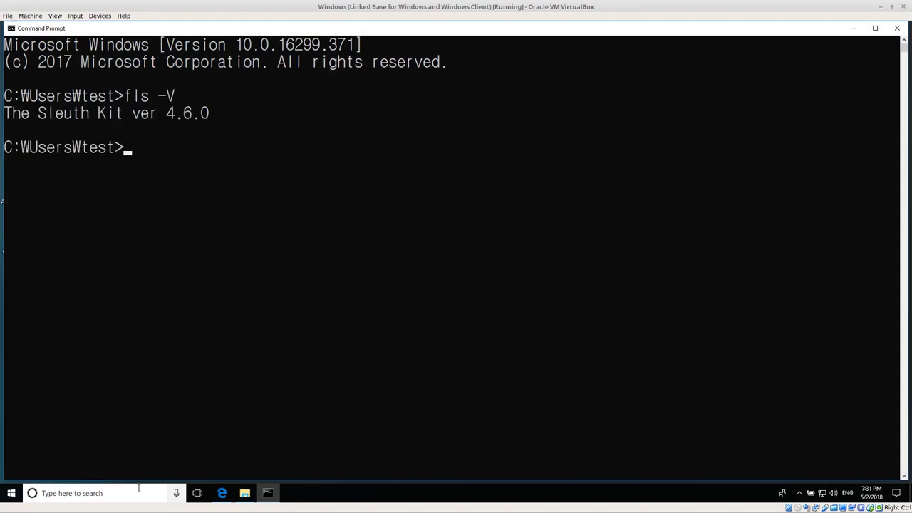
left_click_drag(224, 128, 39, 113)
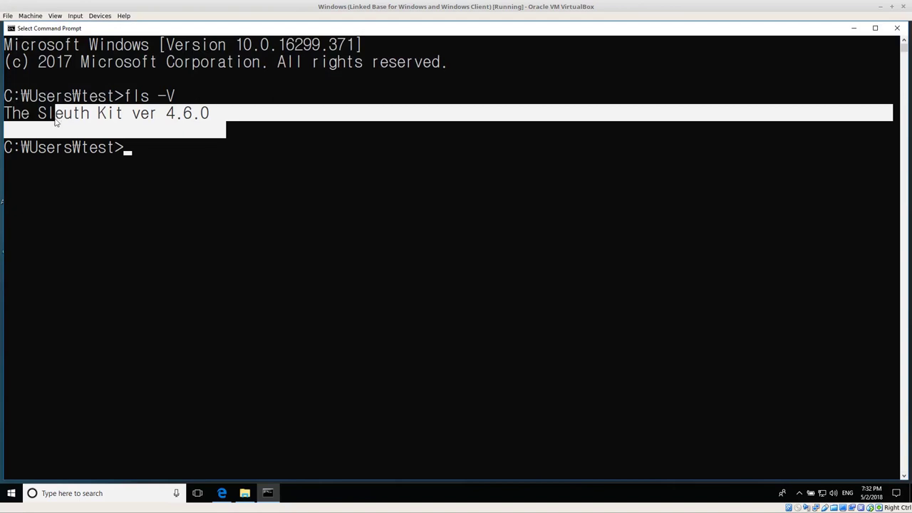
left_click(208, 198)
Run fls and hfind to print their usage help, then scroll back through the output.
type("fls")
key("Return")
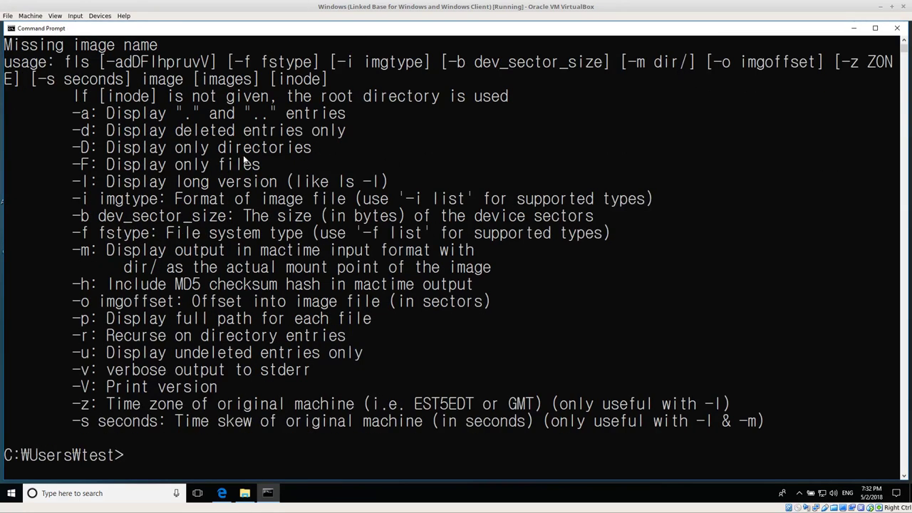
type("hfind")
key("Return")
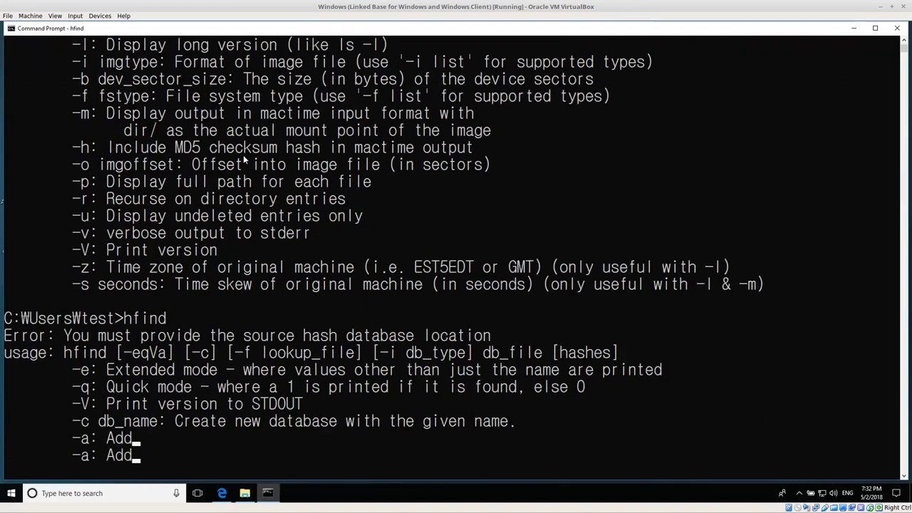
left_click(263, 284)
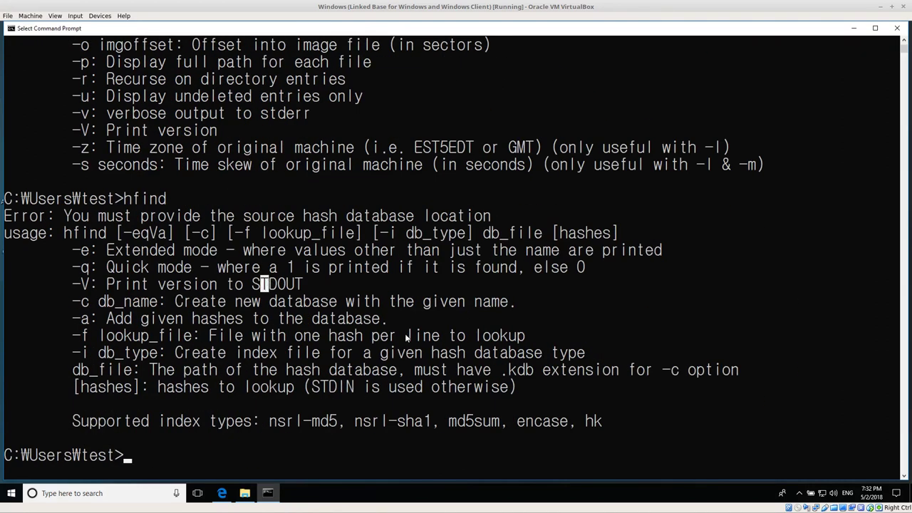
scroll(406, 337, "up", 7)
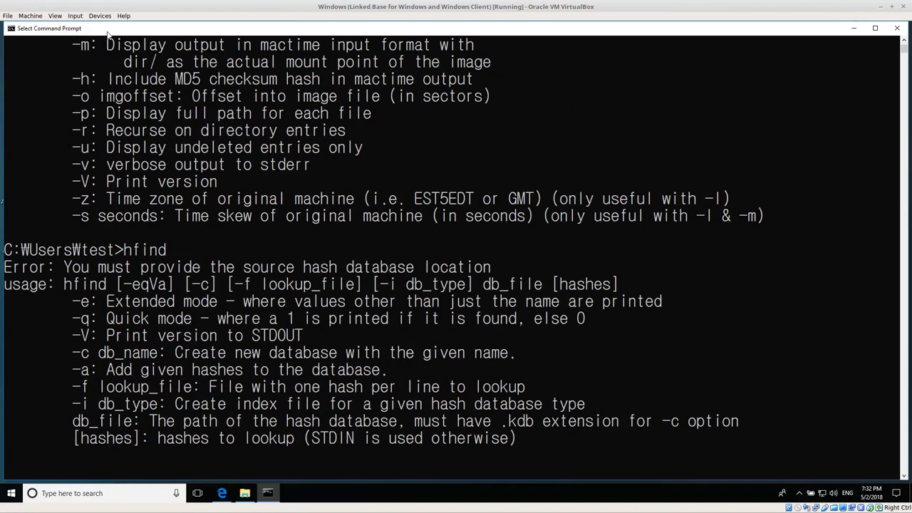
left_click(248, 268)
Exit Command Prompt and scroll the bin folder down to fls.exe and the other .exe tools.
type("exit")
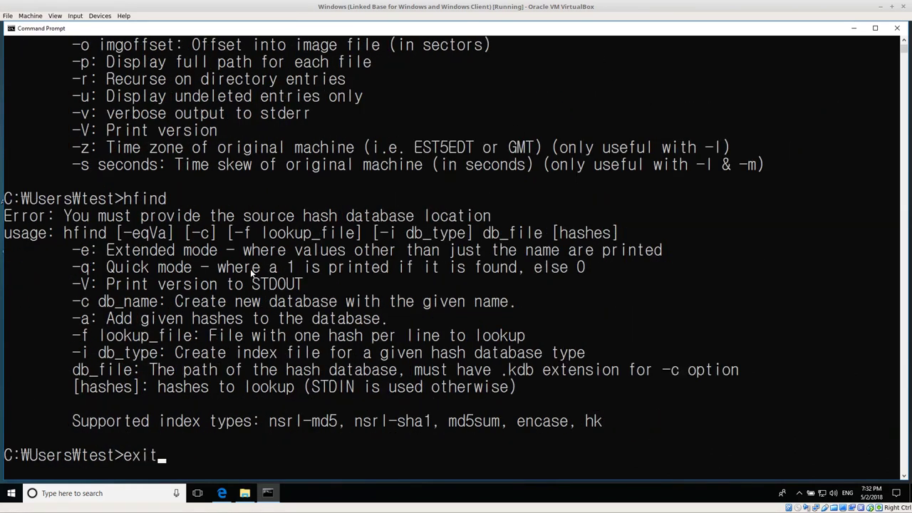
key("Return")
left_click(233, 272)
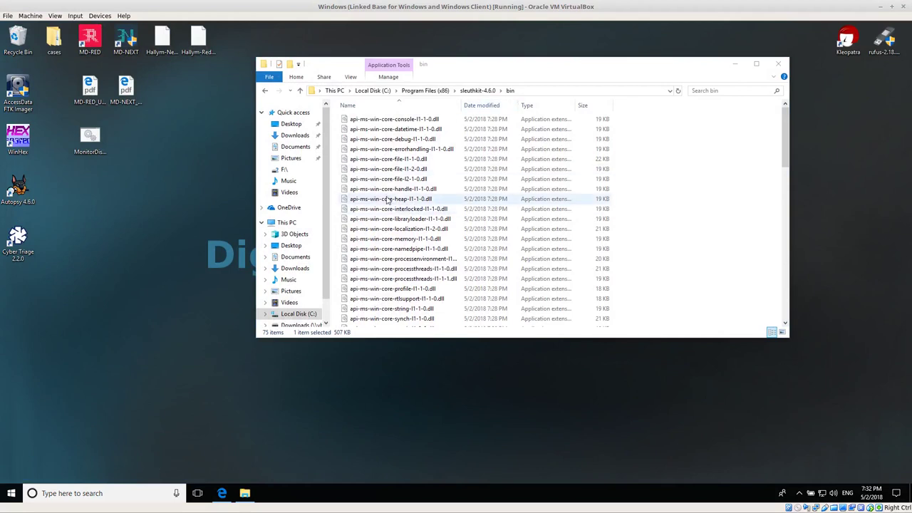
scroll(389, 200, "down", 7)
scroll(390, 199, "down", 8)
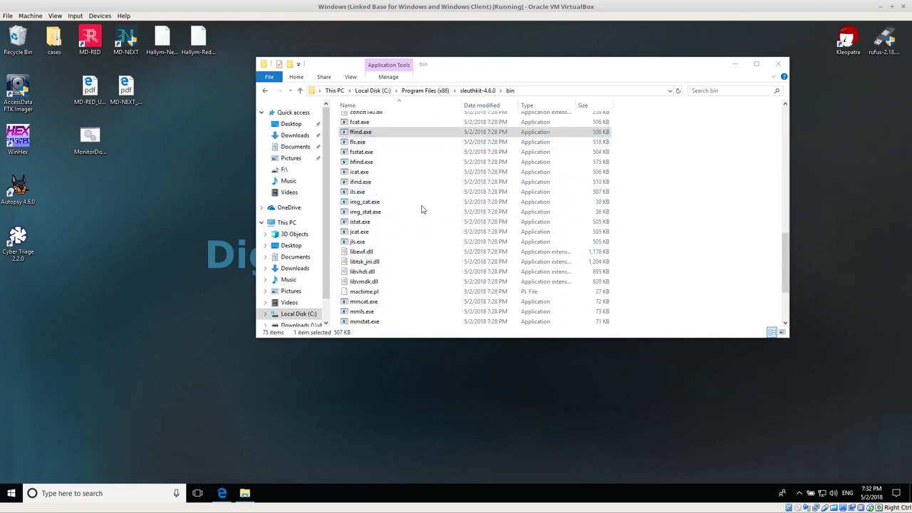